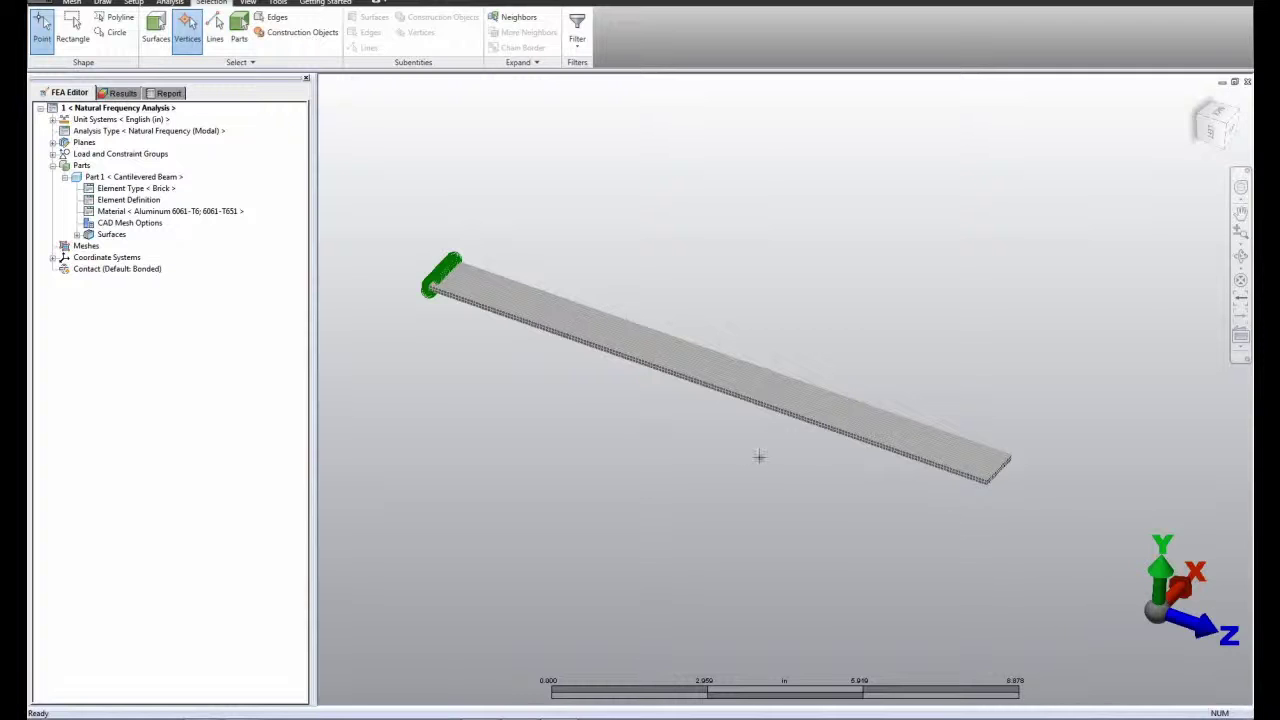
Step: Copy design scenario 1 and set the copy's analysis type to linear Transient Stress (Modal Superposition)
click(161, 110)
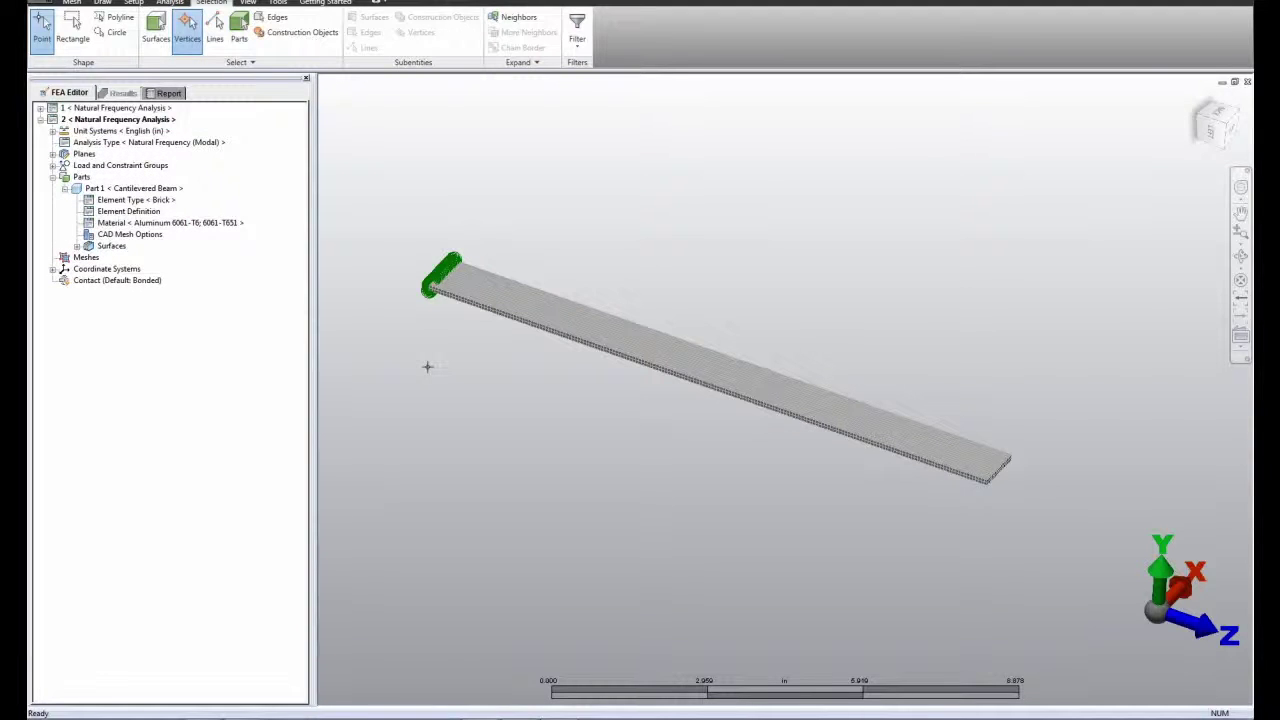
click(189, 146)
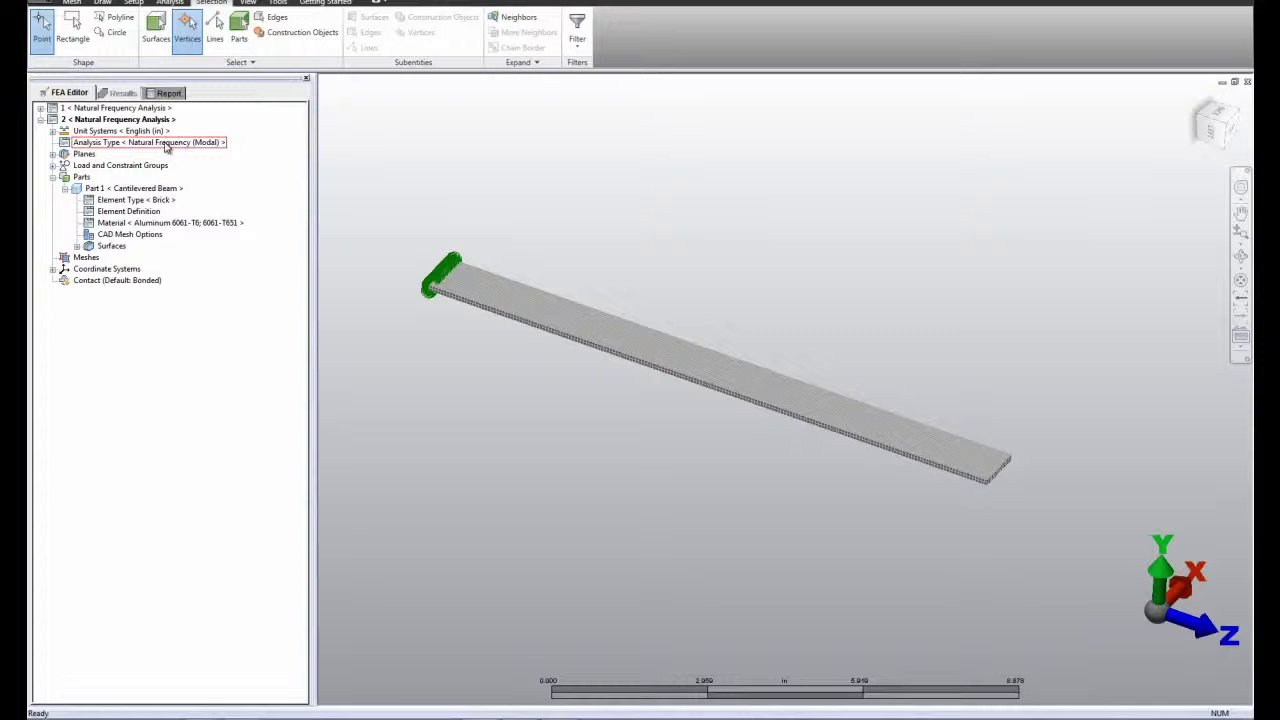
click(166, 147)
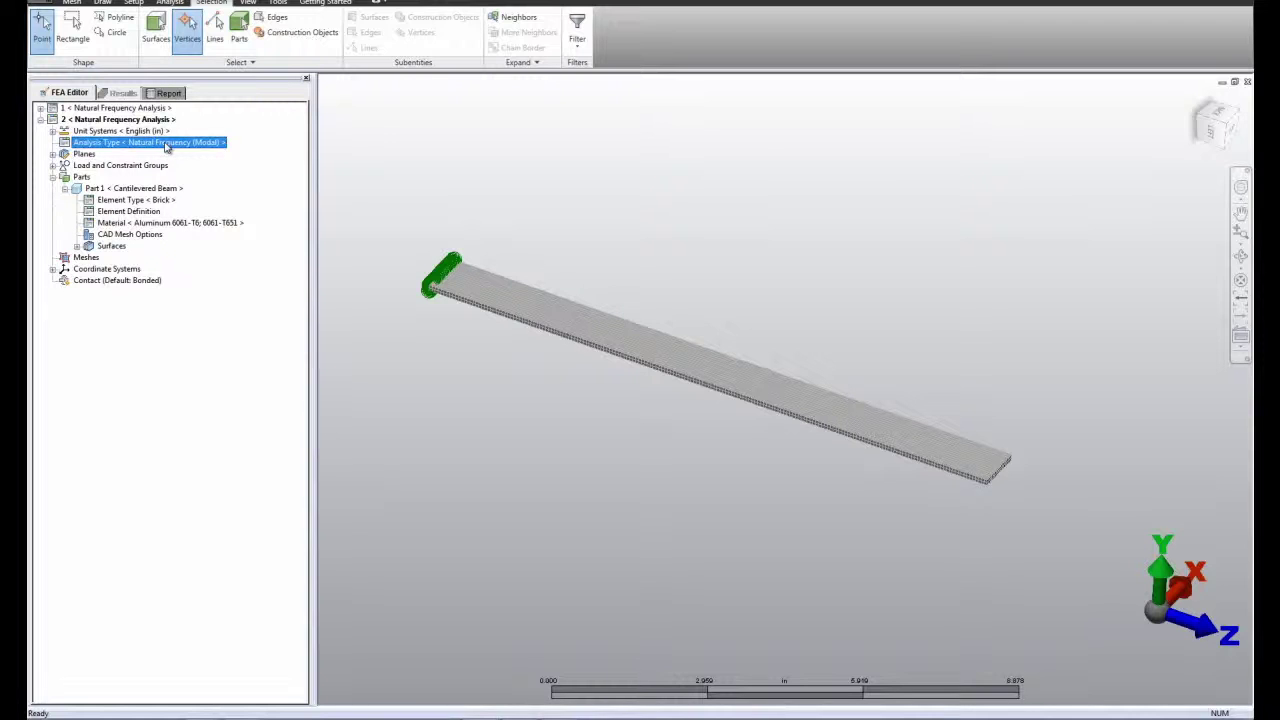
right_click(166, 147)
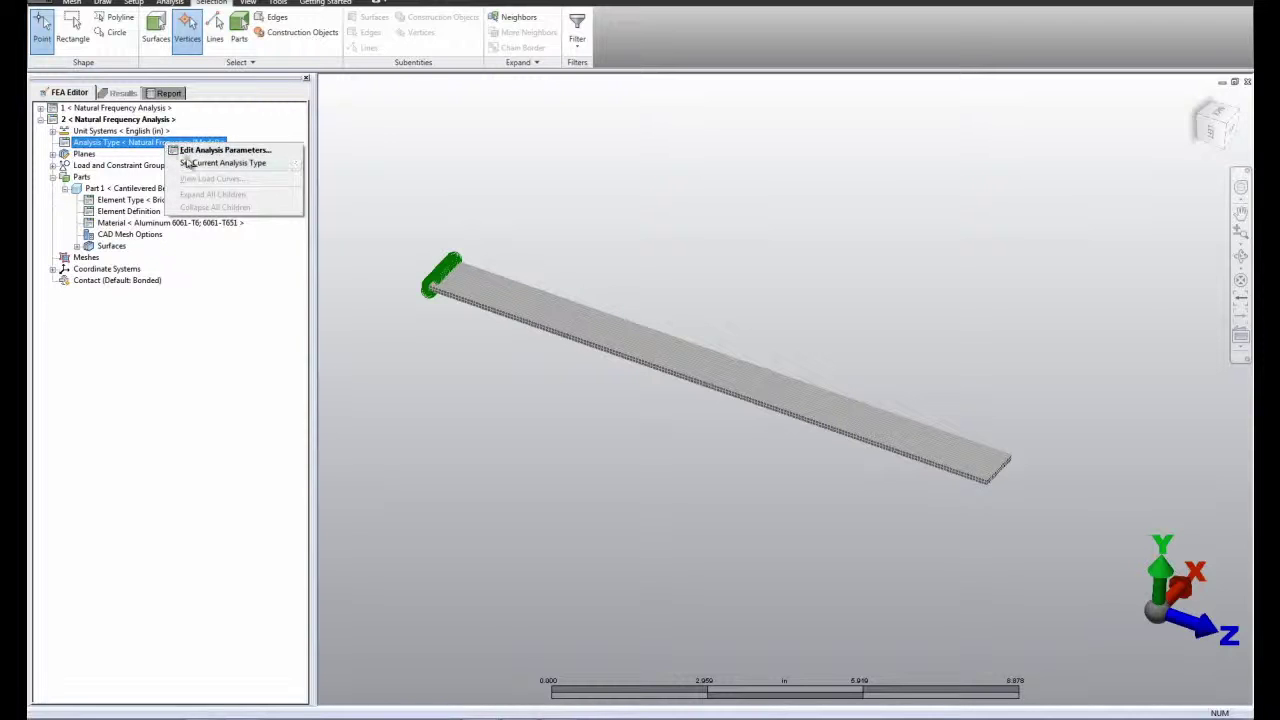
mouse_move(194, 165)
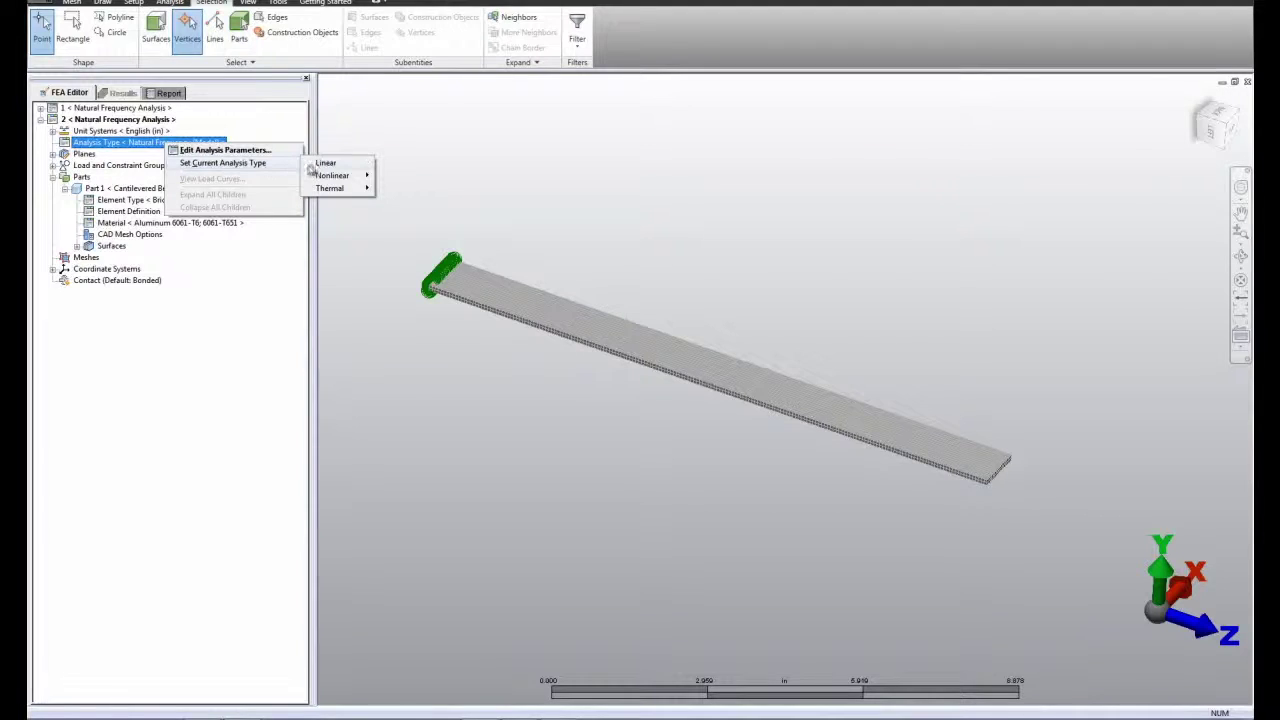
mouse_move(325, 166)
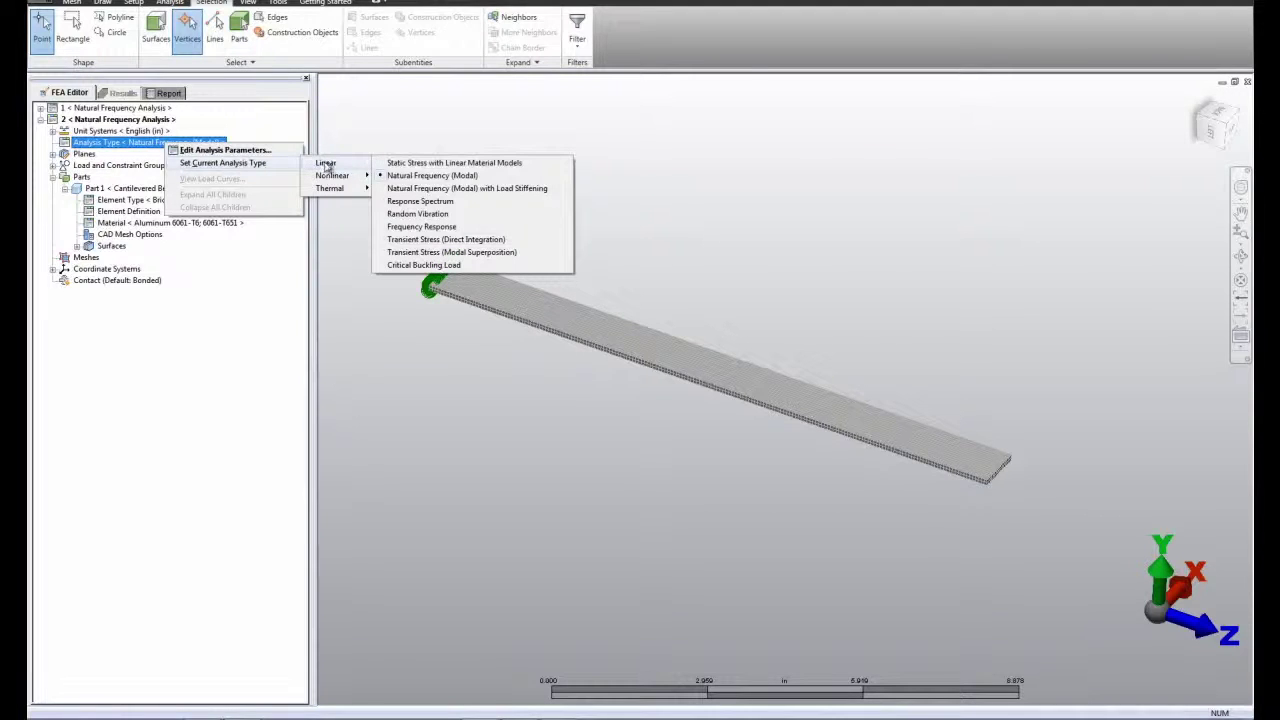
click(455, 253)
click(696, 391)
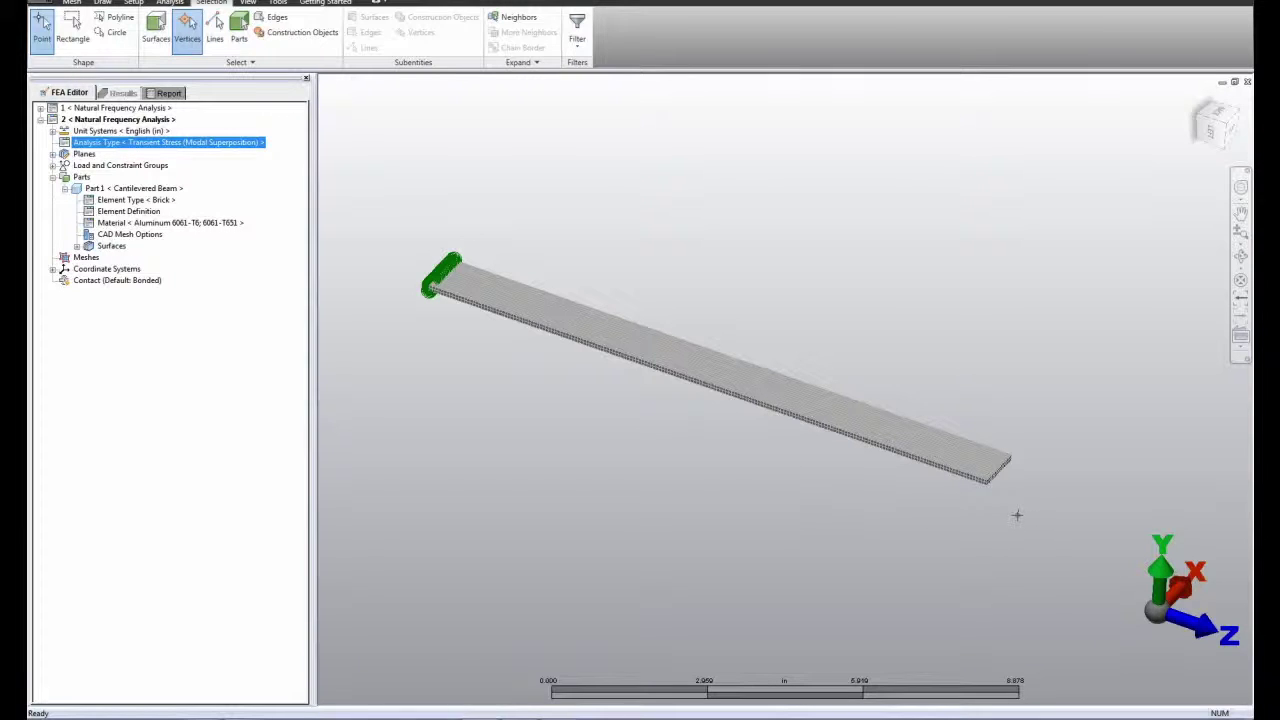
Step: Inquire the coordinates of the two upper corner vertices at the beam's free end
scroll(1008, 516, up, 5)
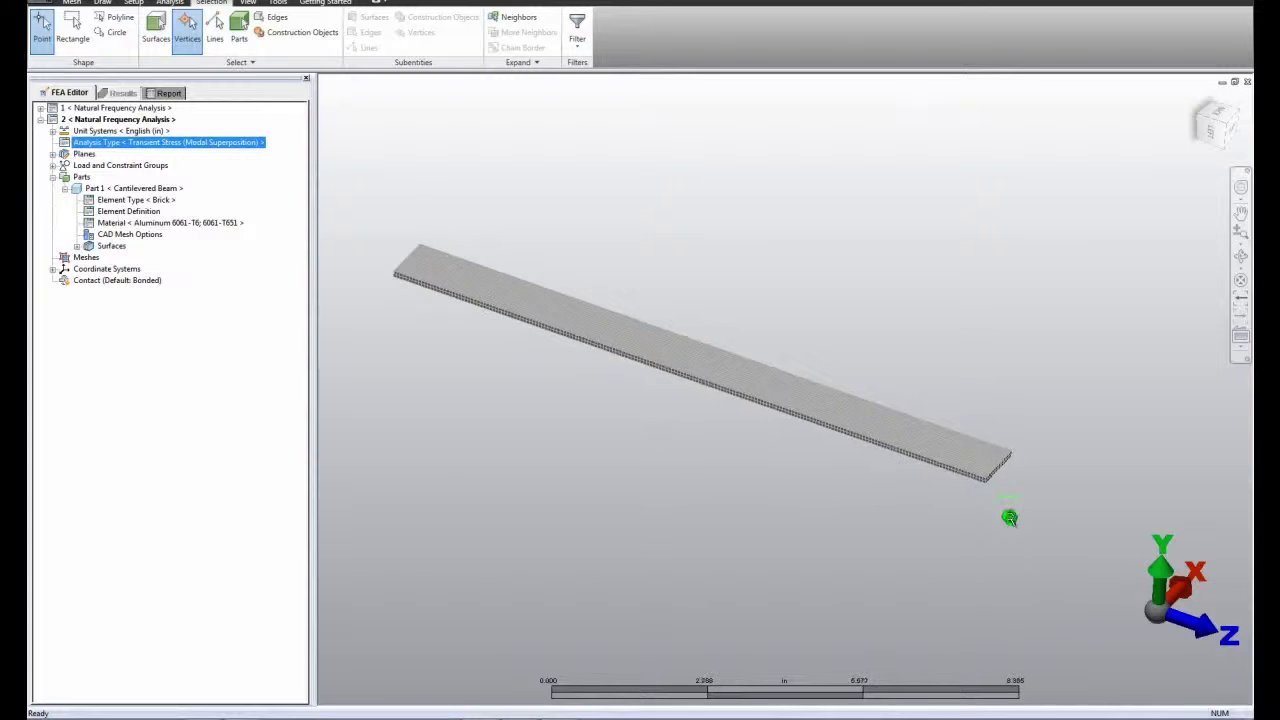
scroll(1000, 514, up, 5)
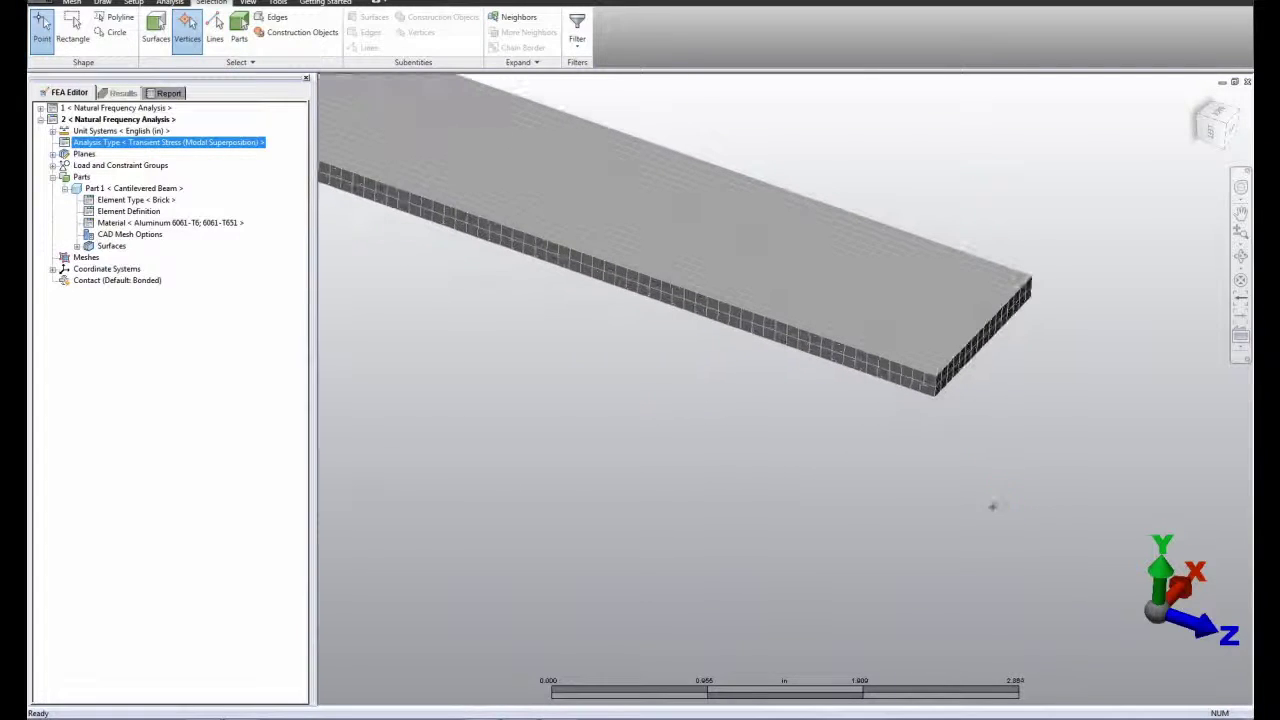
click(938, 377)
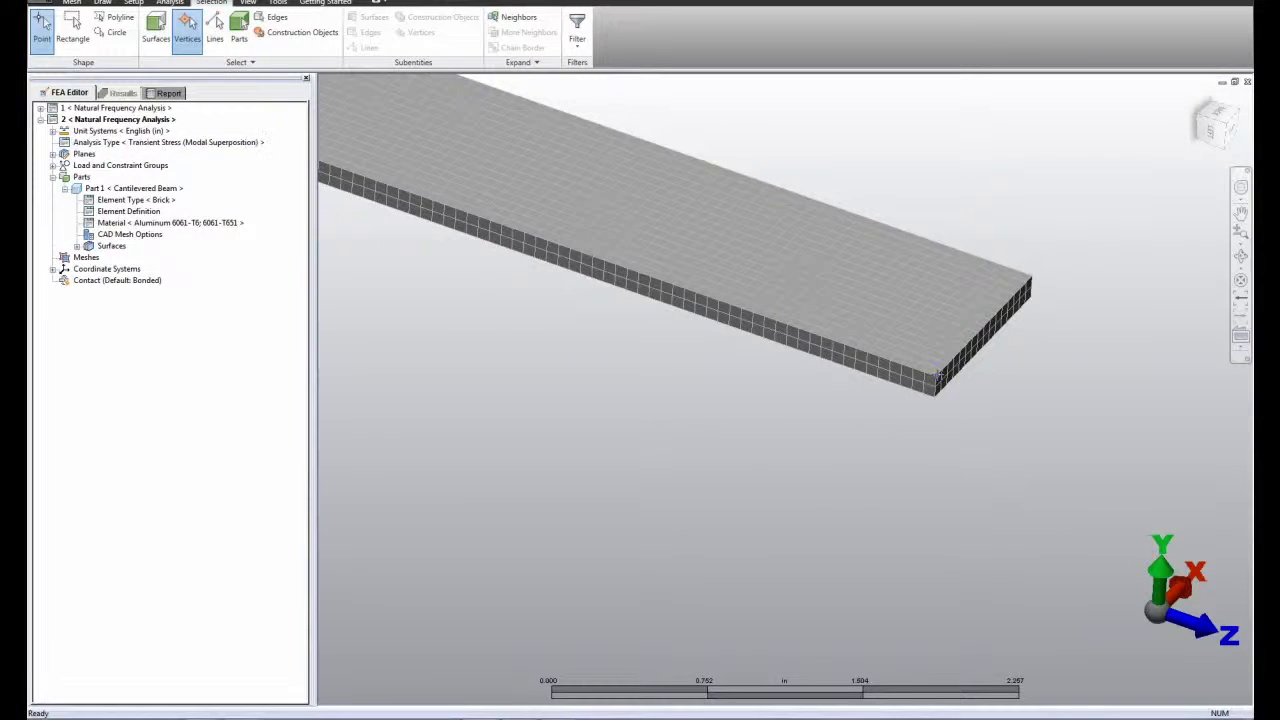
right_click(938, 378)
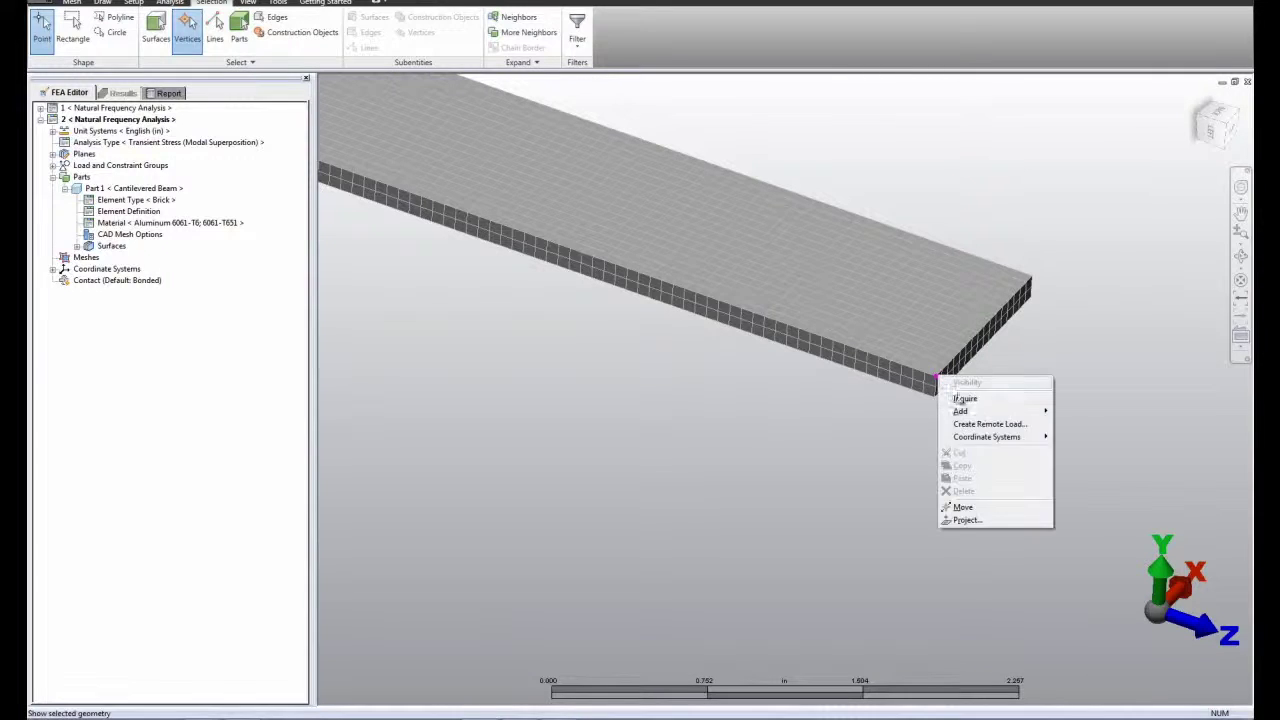
click(955, 396)
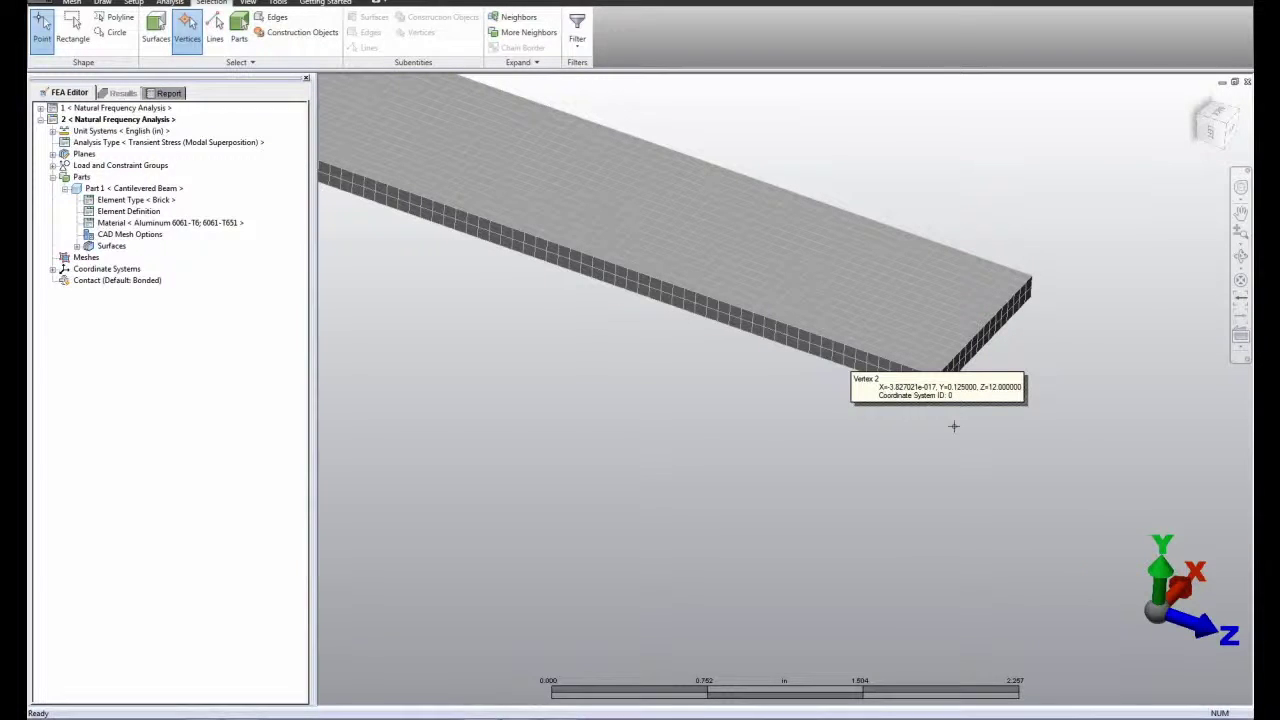
right_click(1033, 272)
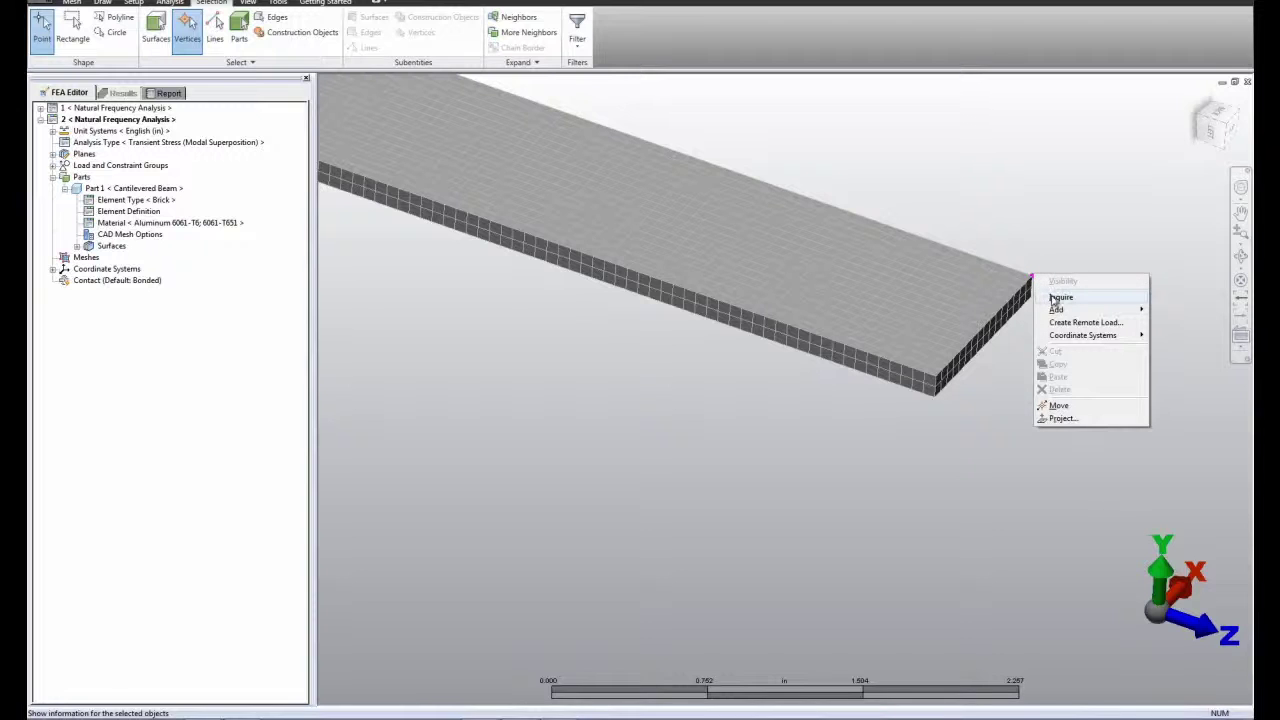
click(1054, 300)
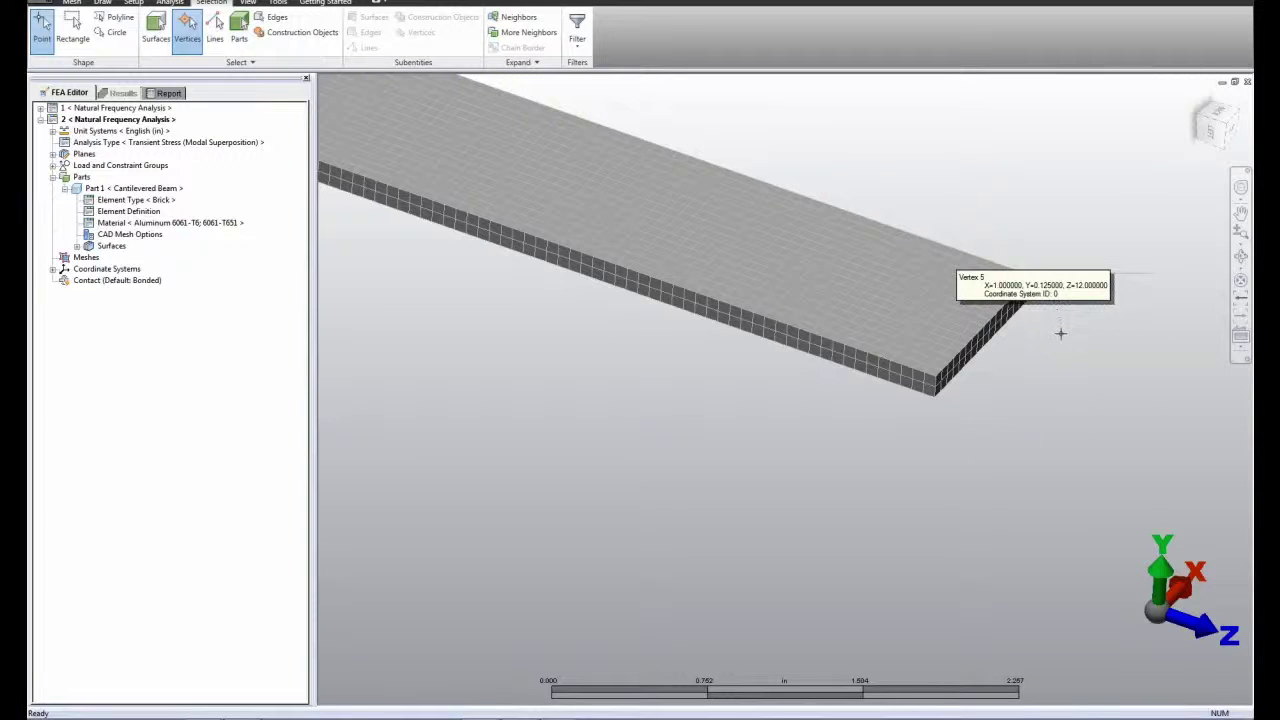
Step: Inquire the vertices adjacent to the two corners along the upper edge of the beam's free end
click(941, 374)
right_click(941, 374)
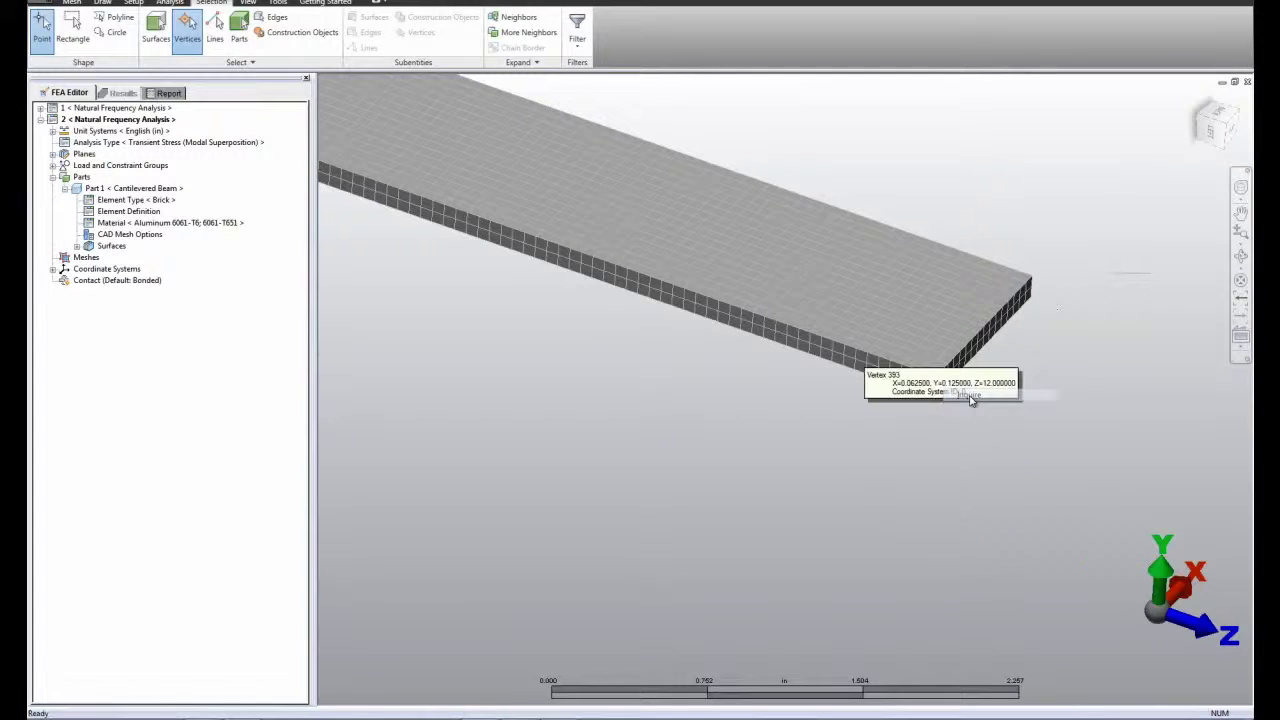
click(969, 395)
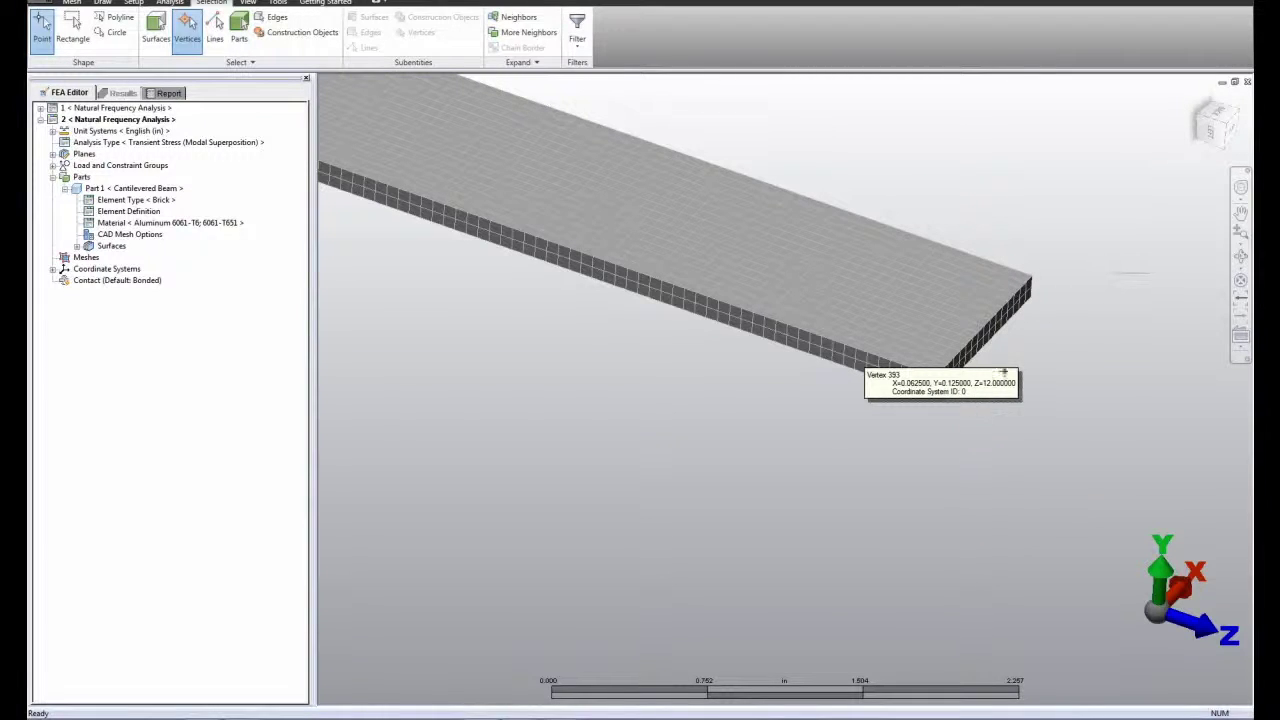
click(1025, 283)
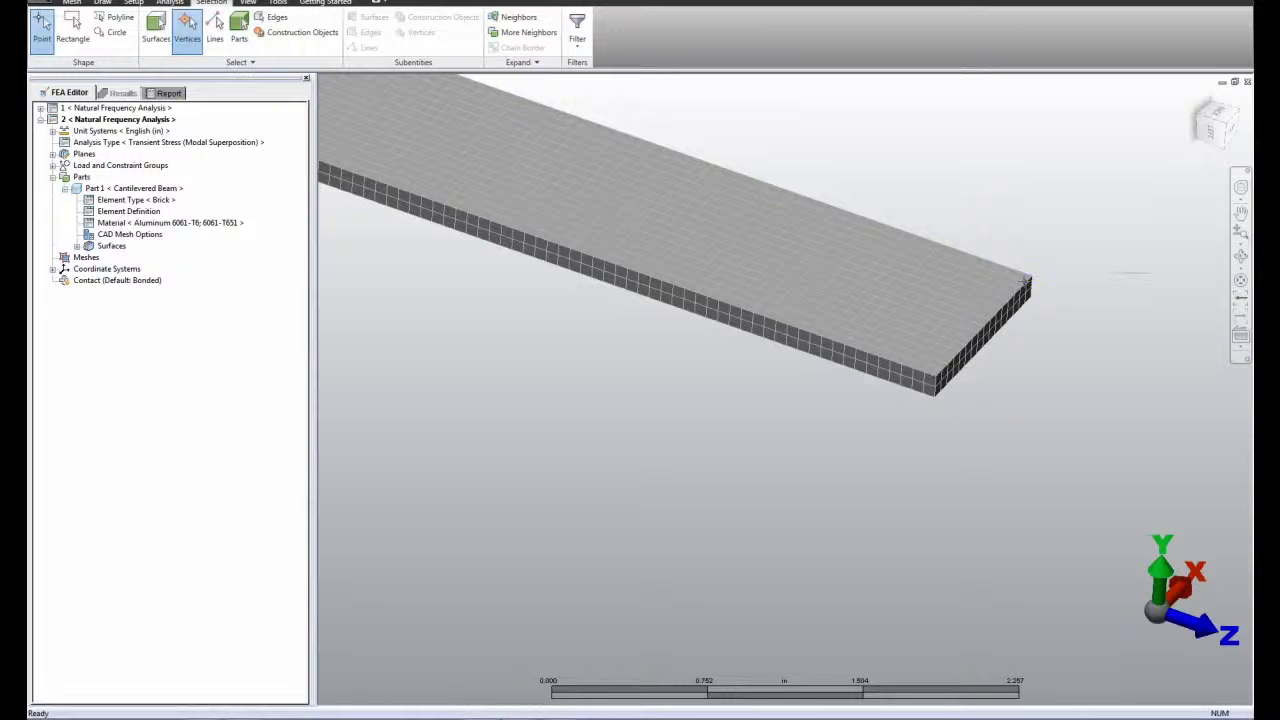
right_click(1025, 283)
click(1040, 304)
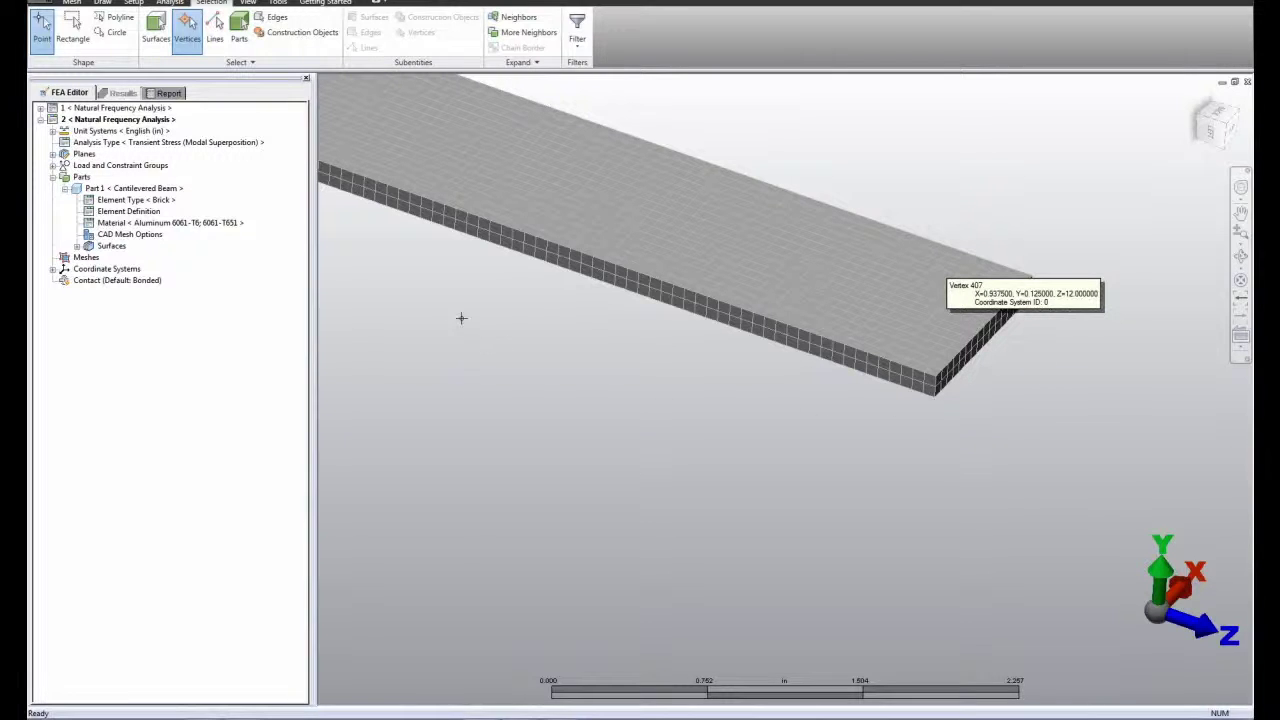
Step: Open the analysis parameters of scenario 2 and add rows to the nodal loads table to make 17 entries
right_click(135, 146)
click(168, 149)
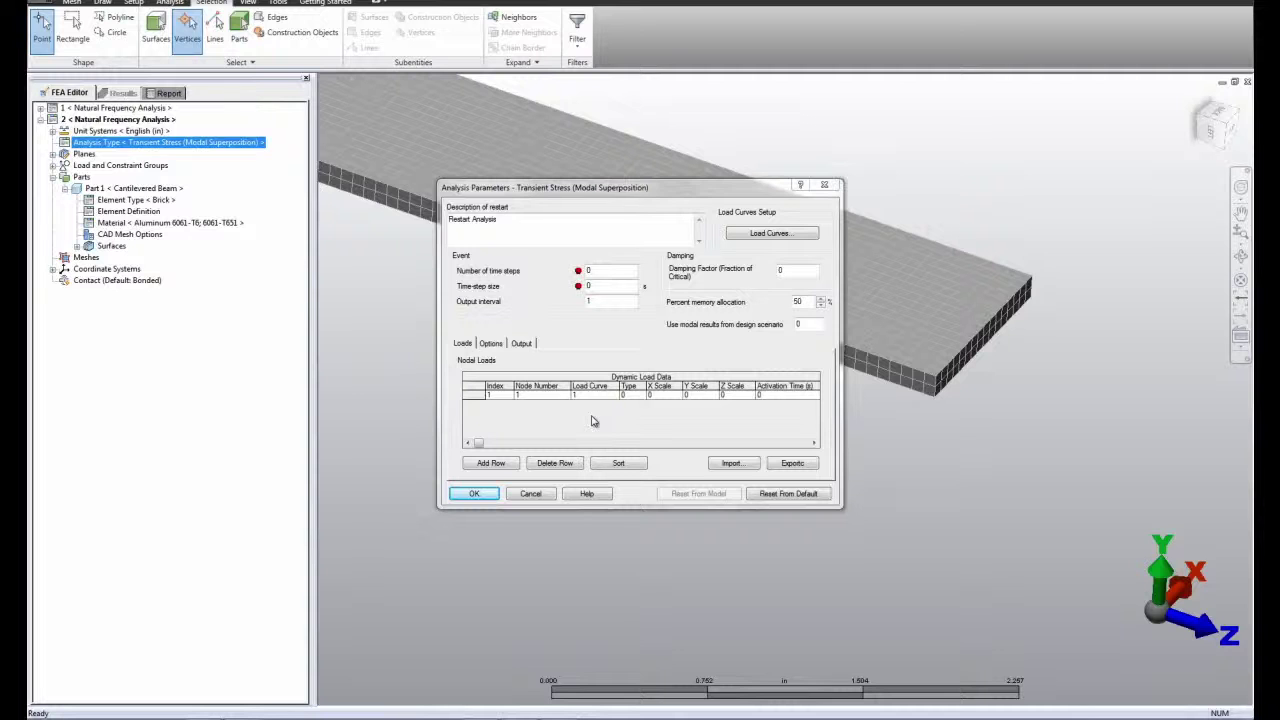
click(500, 470)
click(491, 463)
click(491, 463)
click(491, 463)
click(491, 463)
click(491, 463)
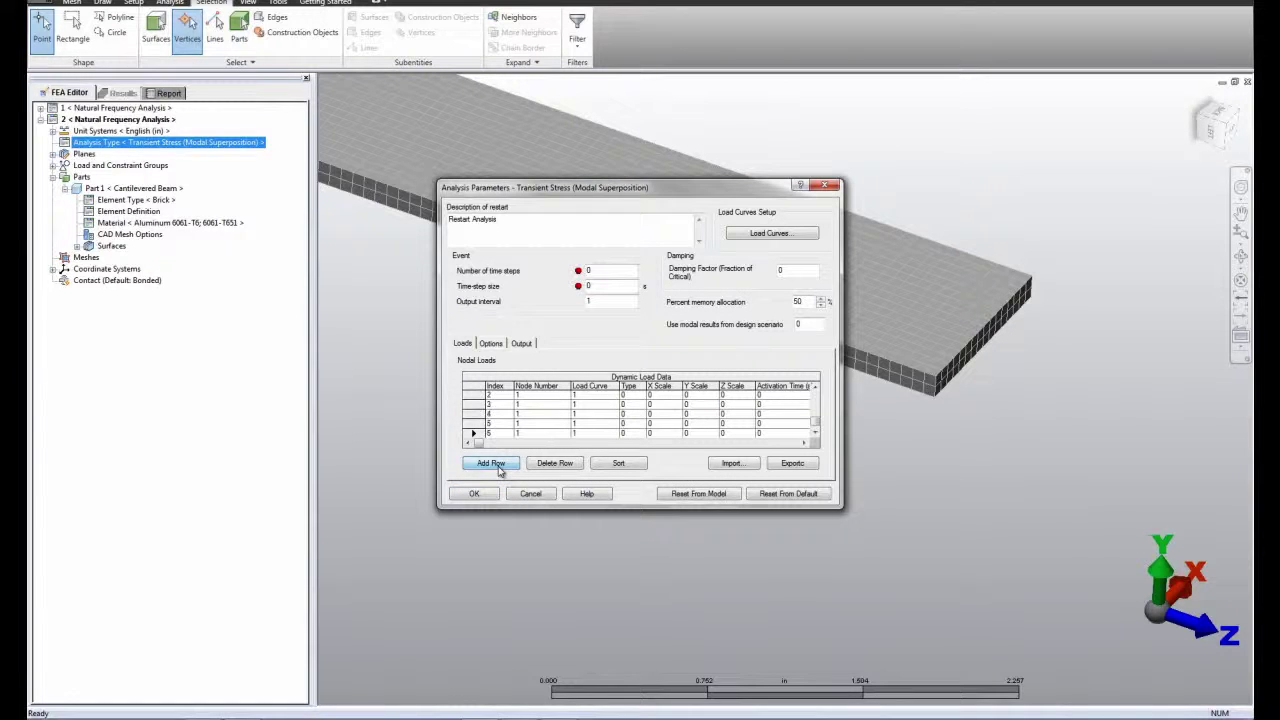
click(491, 463)
click(499, 469)
click(499, 469)
click(499, 469)
click(499, 469)
click(499, 469)
click(499, 469)
click(499, 469)
click(499, 469)
Step: Define the first nodal load with node number 2, a Y scale of -0.294 and an activation time of 0.05 s
drag(815, 425, 815, 395)
click(528, 396)
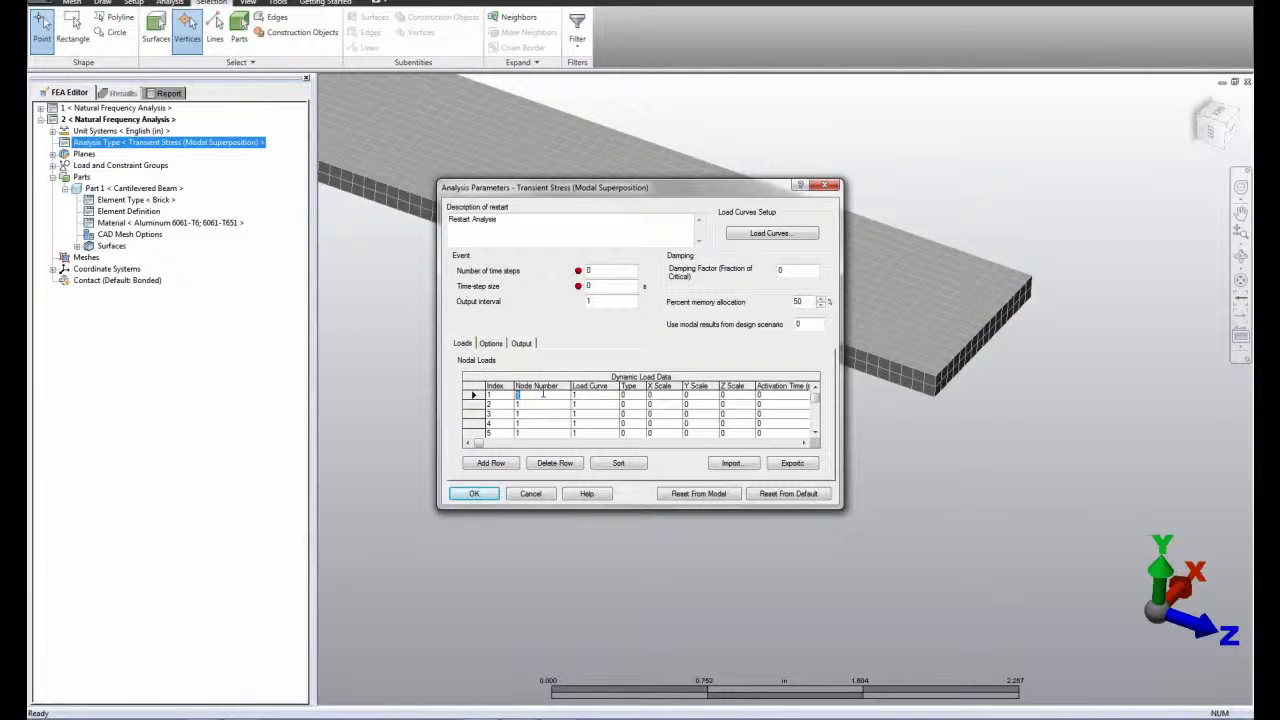
text(2)
click(627, 396)
click(696, 396)
text(-0.254)
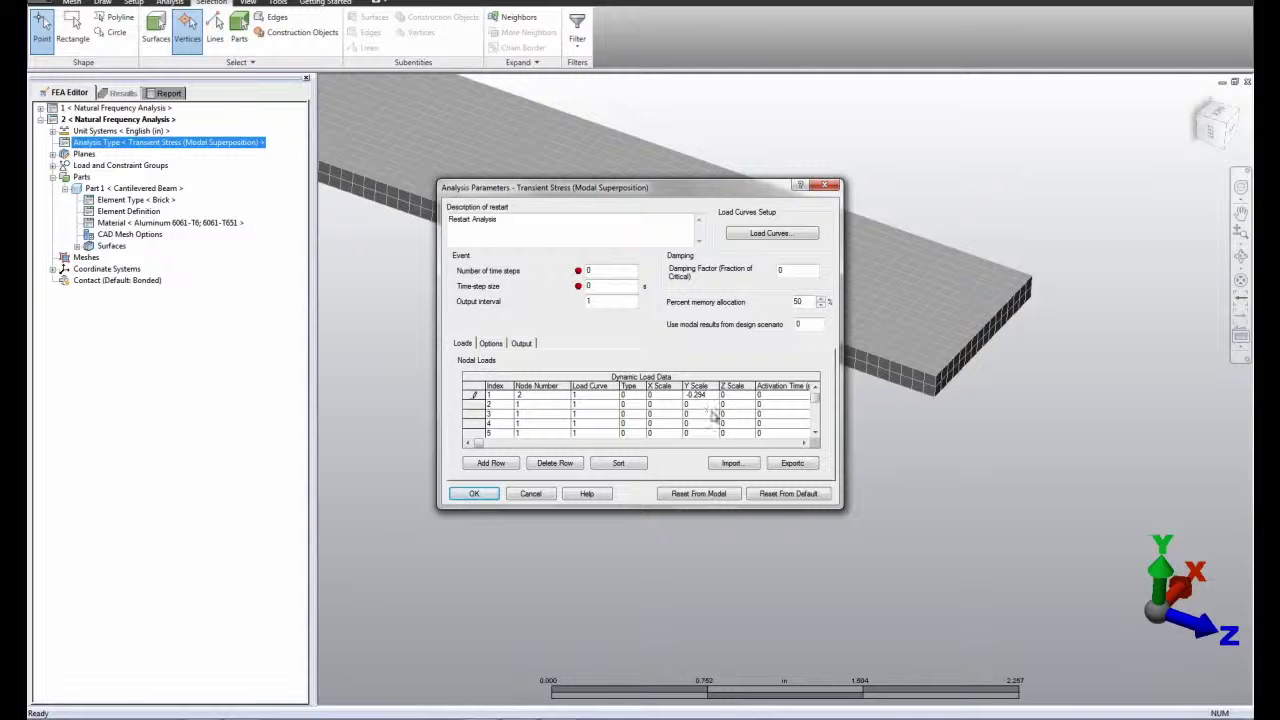
click(766, 395)
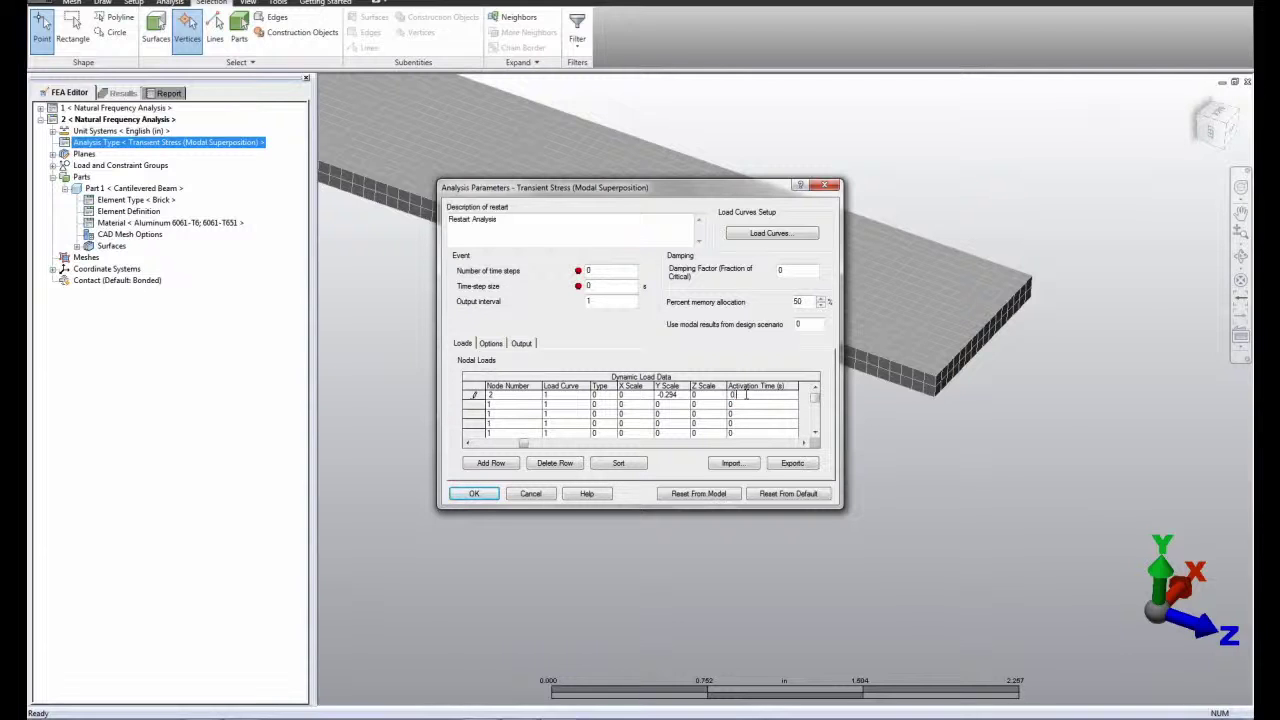
text(.05)
drag(522, 445, 478, 447)
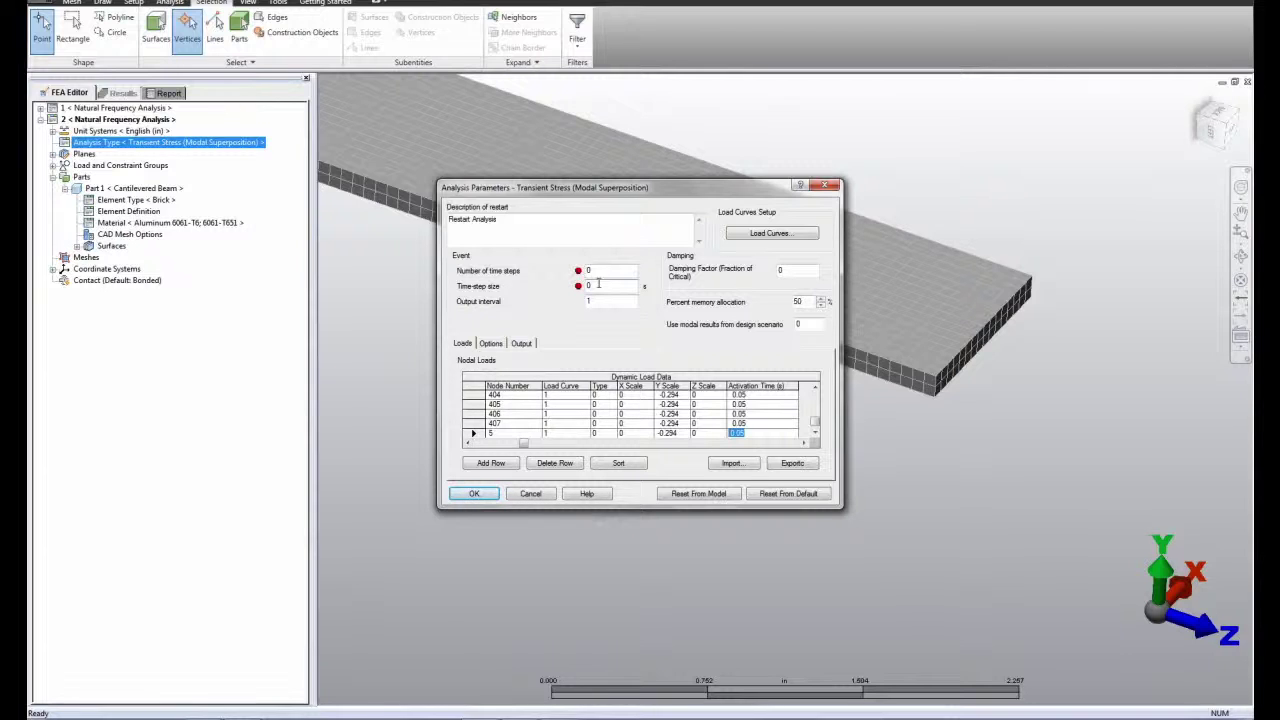
Step: Set the event to 1000 time steps of 0.0002 s with an output interval of 2
drag(597, 284, 582, 289)
text(0.0002)
double_click(590, 271)
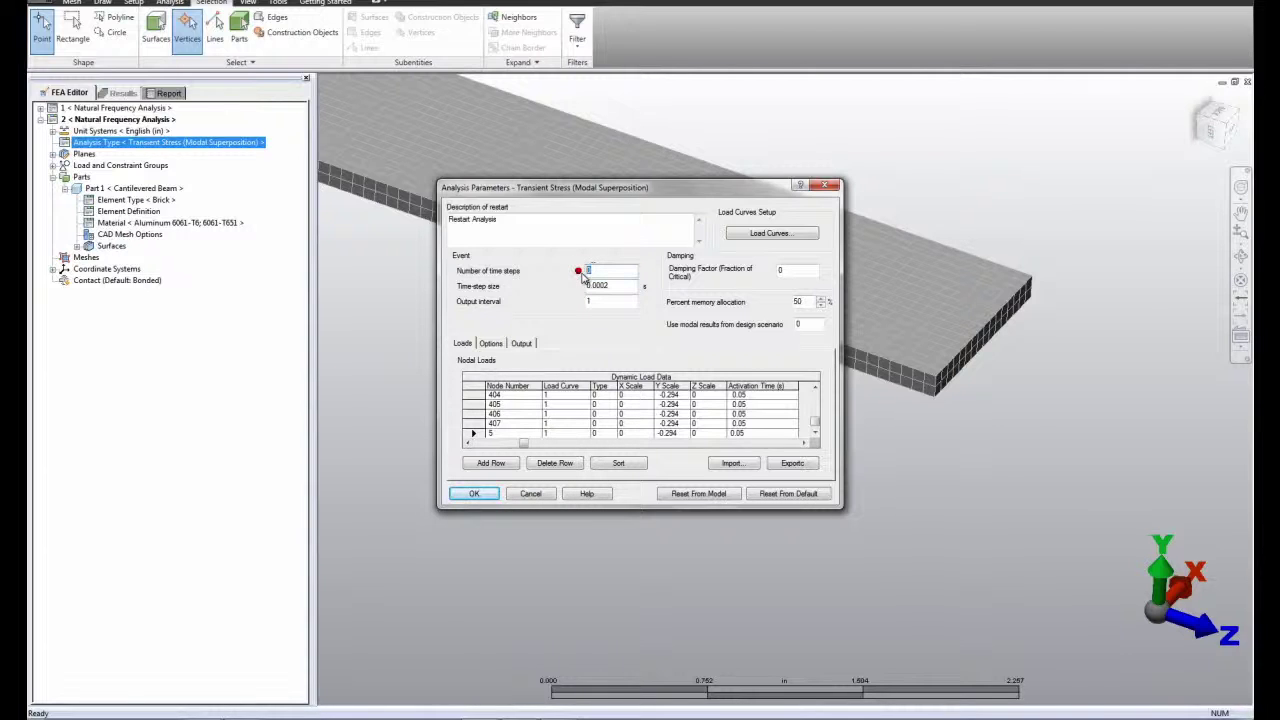
text(1000)
double_click(588, 302)
text(2)
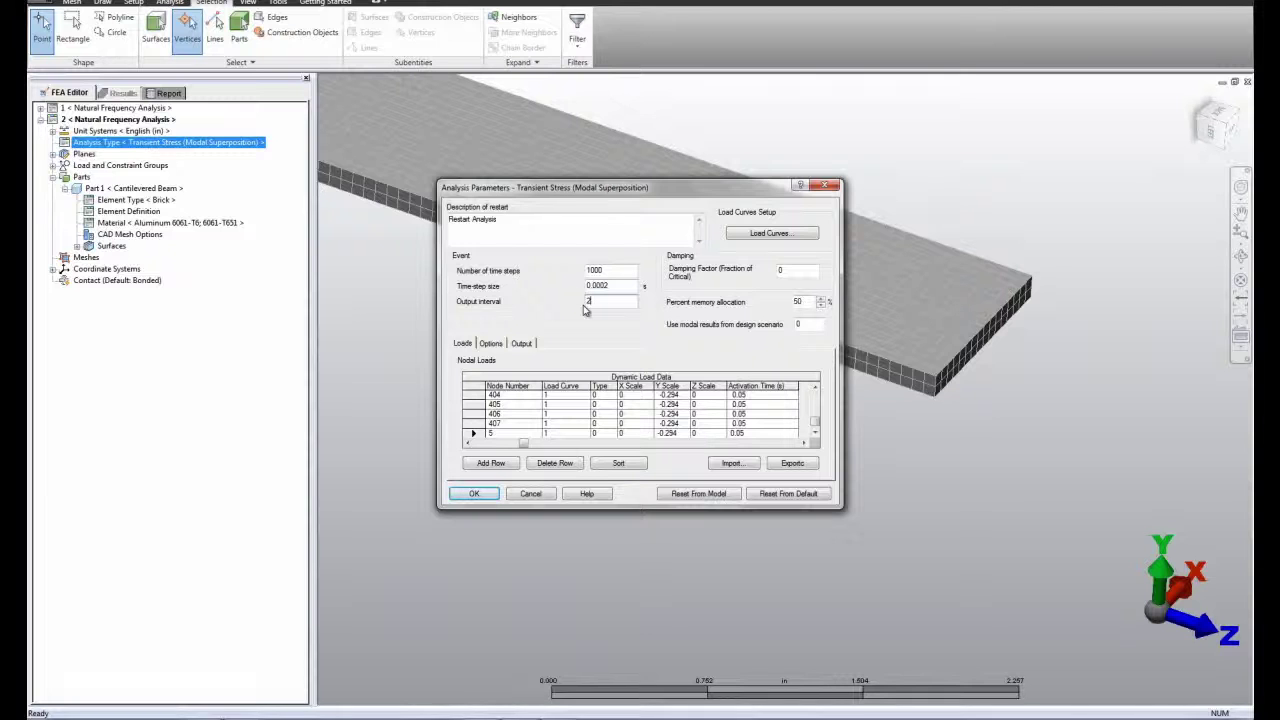
Step: Define Load Curve 1 as piecewise linear with a factor of 1 at both 0 s and 0.2 s
click(745, 236)
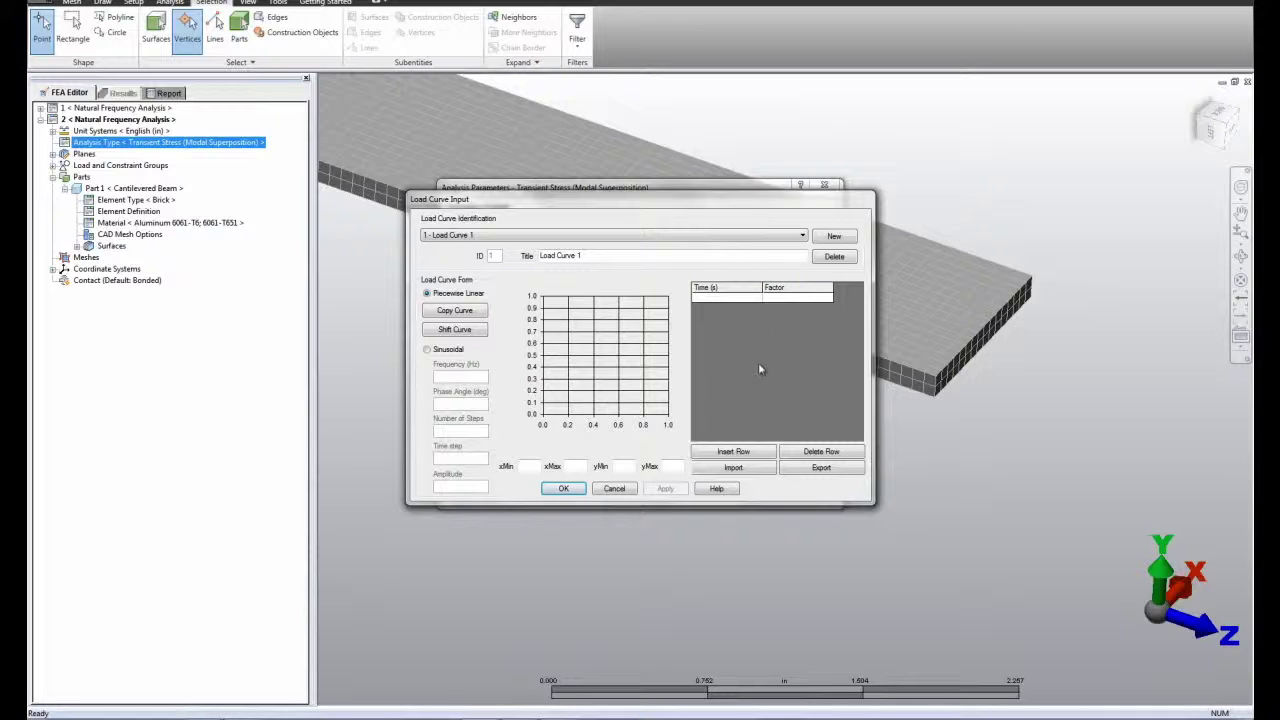
click(737, 455)
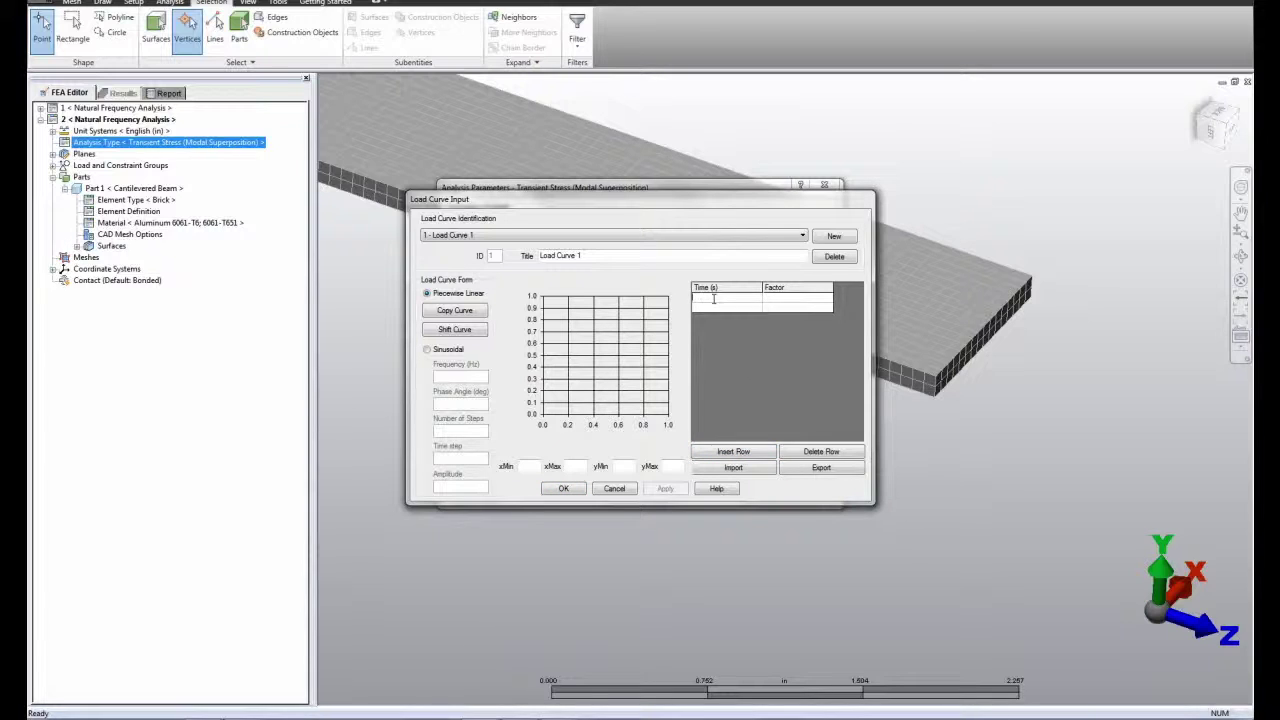
text(0)
click(776, 300)
text(1)
click(720, 308)
text(0.2)
click(779, 308)
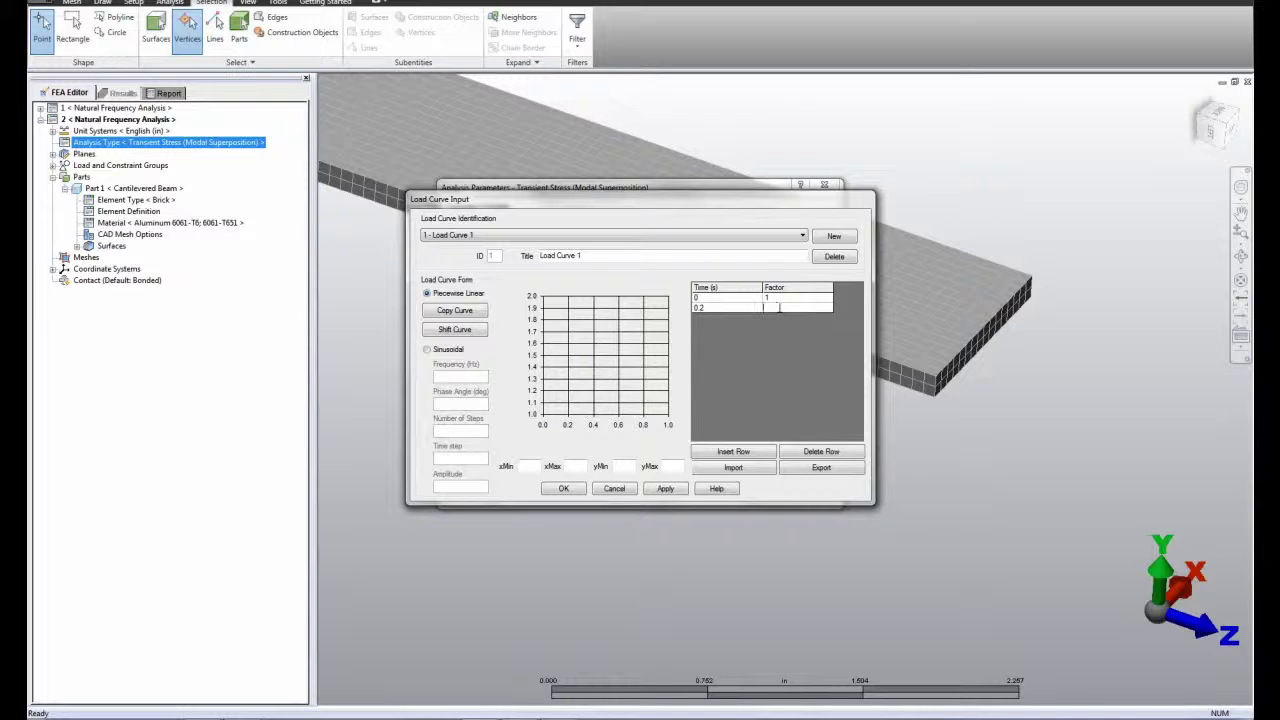
click(760, 371)
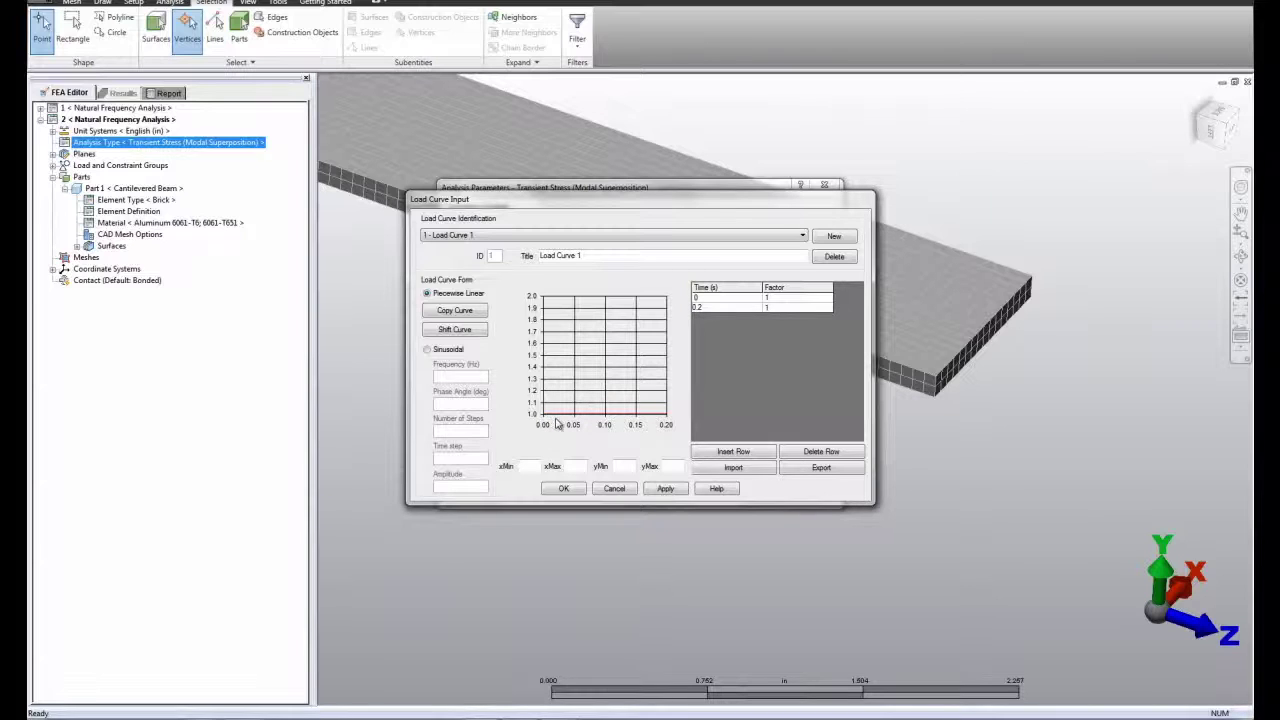
click(563, 489)
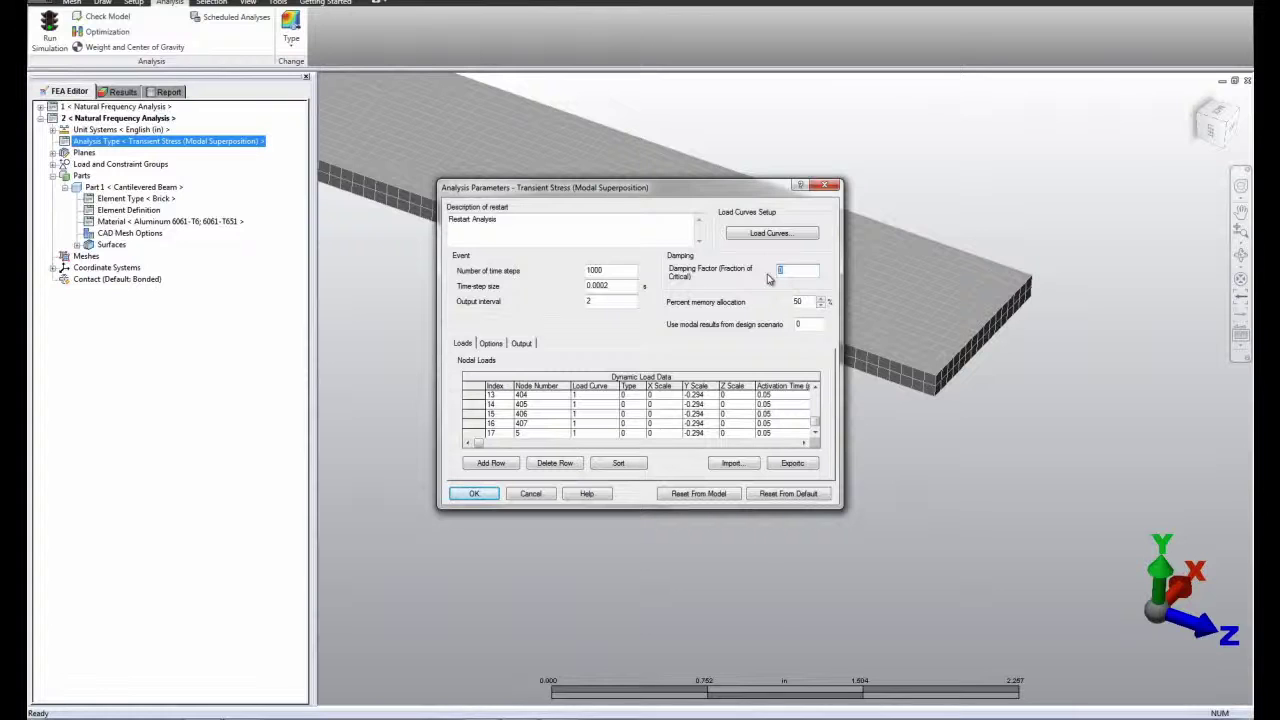
Step: Run the simulation with a damping factor of 0.005 and the modal results from design scenario 1
text(0.00)
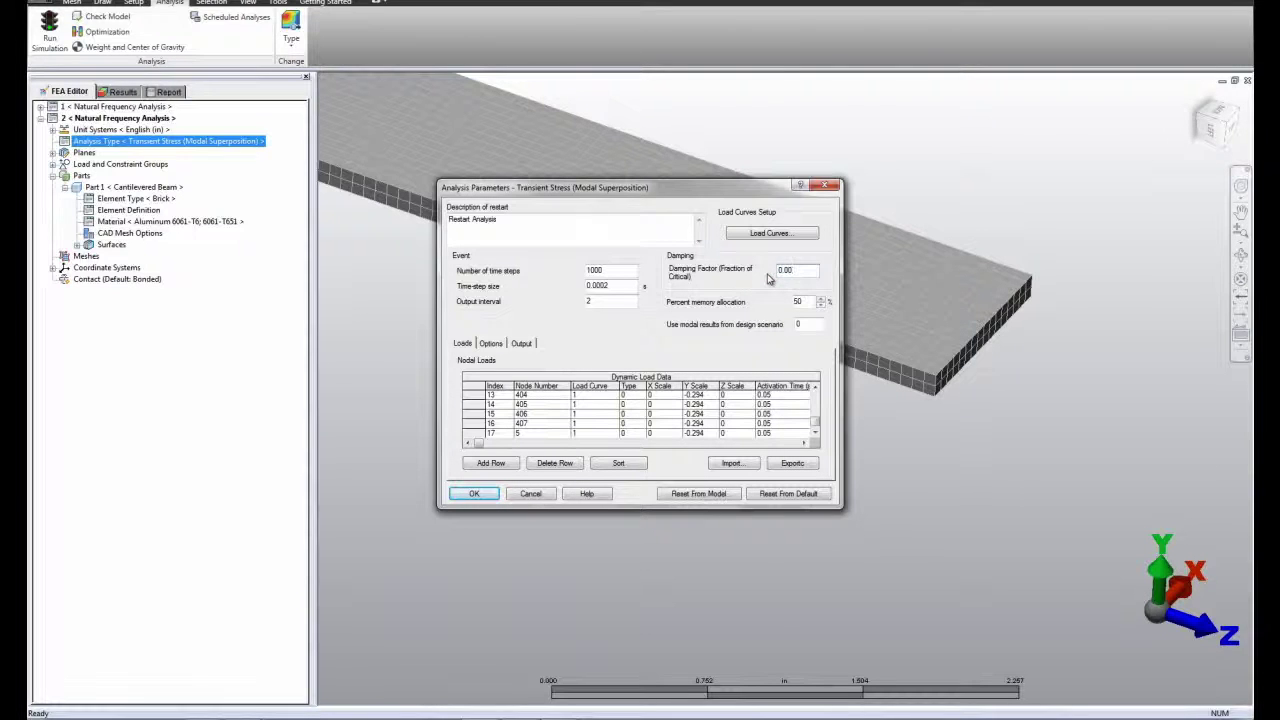
text(5)
double_click(798, 324)
text(1)
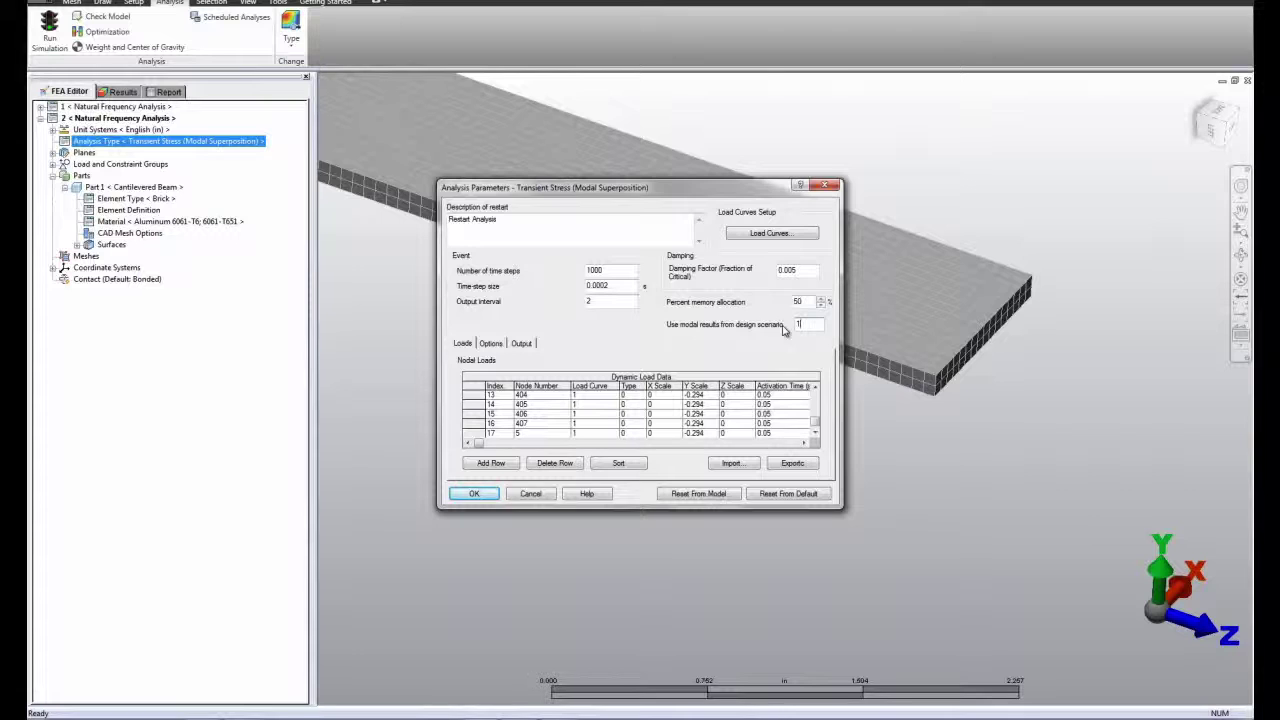
click(474, 493)
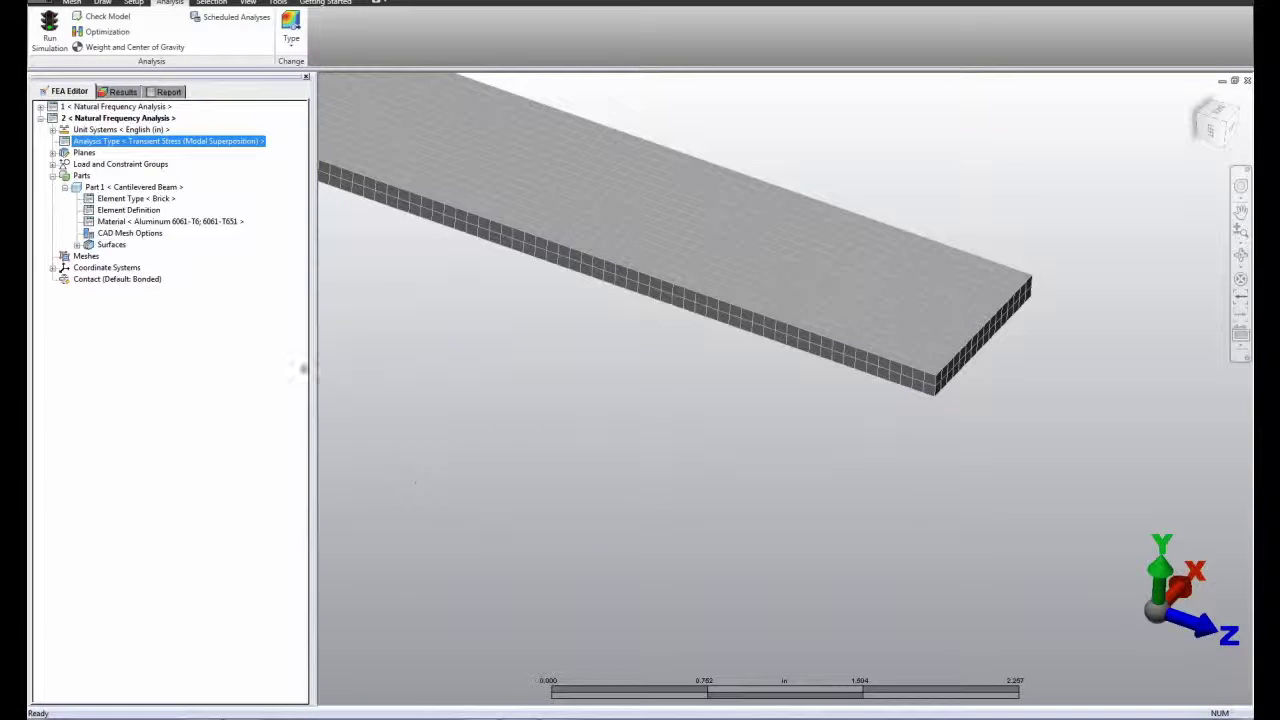
click(41, 38)
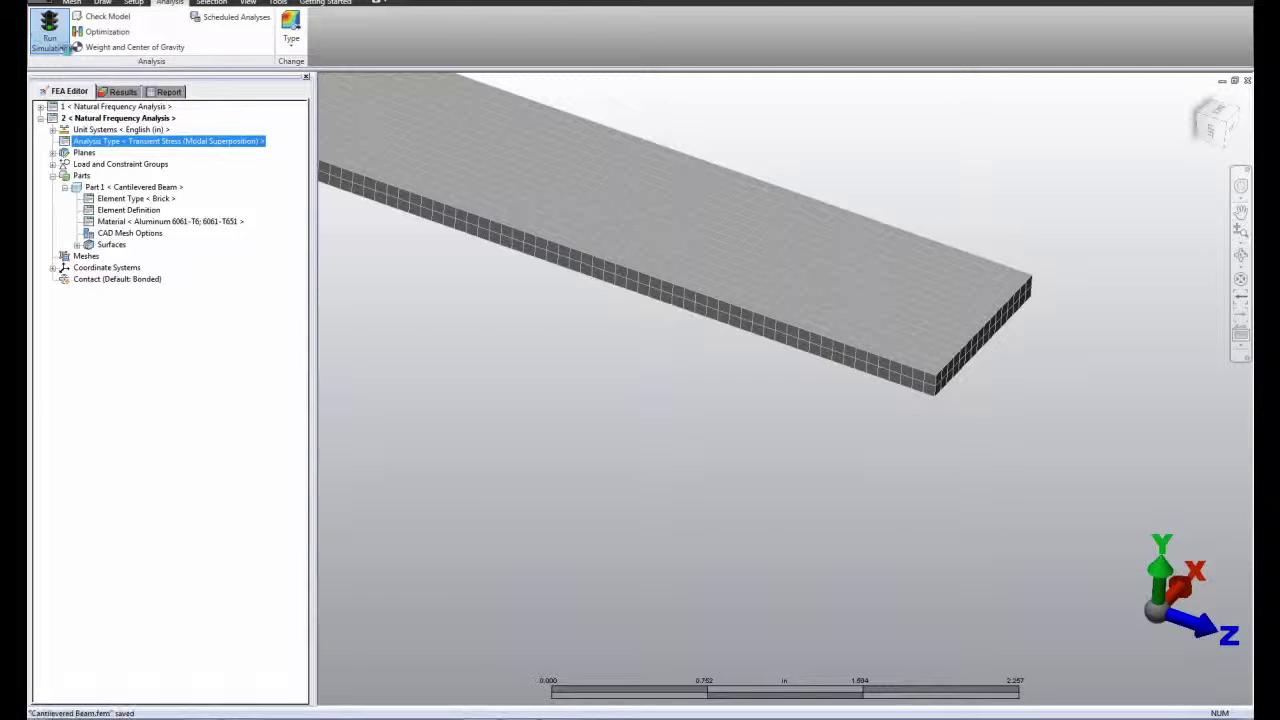